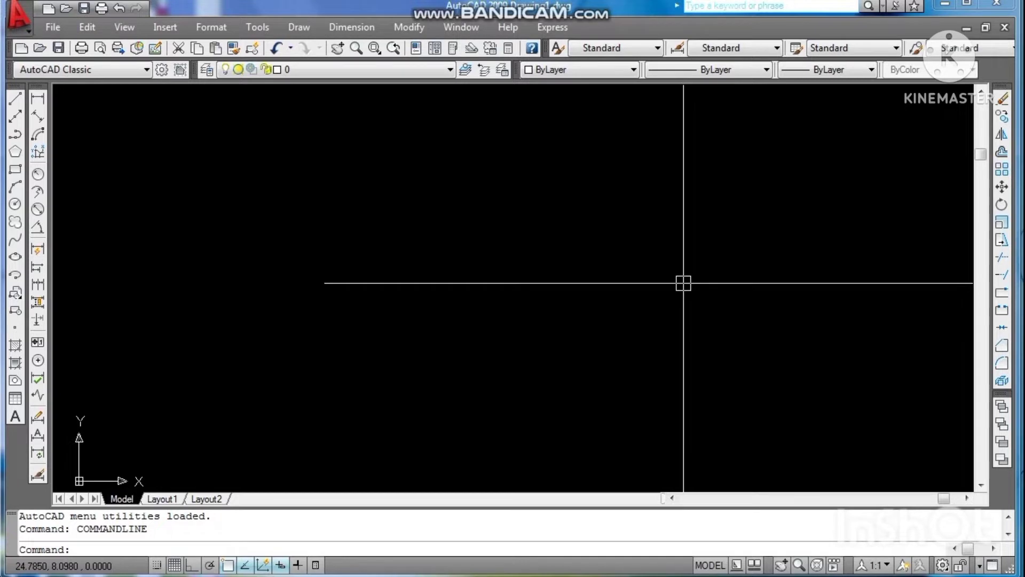
Set the drawing's length units to Architectural with a precision of 0'-0 1/2"
{"action": "type", "text": "un"}
{"action": "key", "text": "Return"}
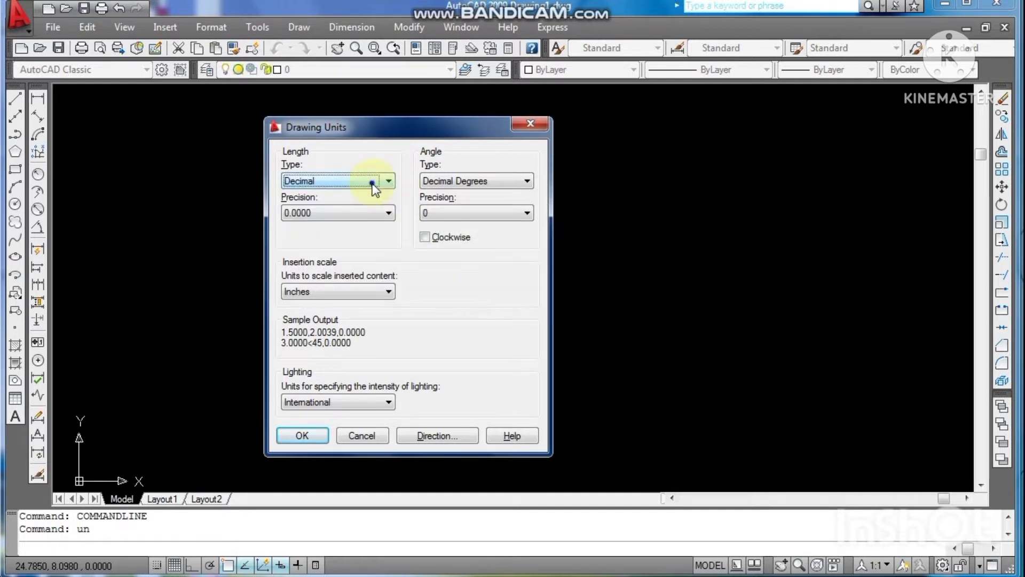
{"action": "left_click", "coordinate": [388, 182]}
{"action": "left_click", "coordinate": [337, 195]}
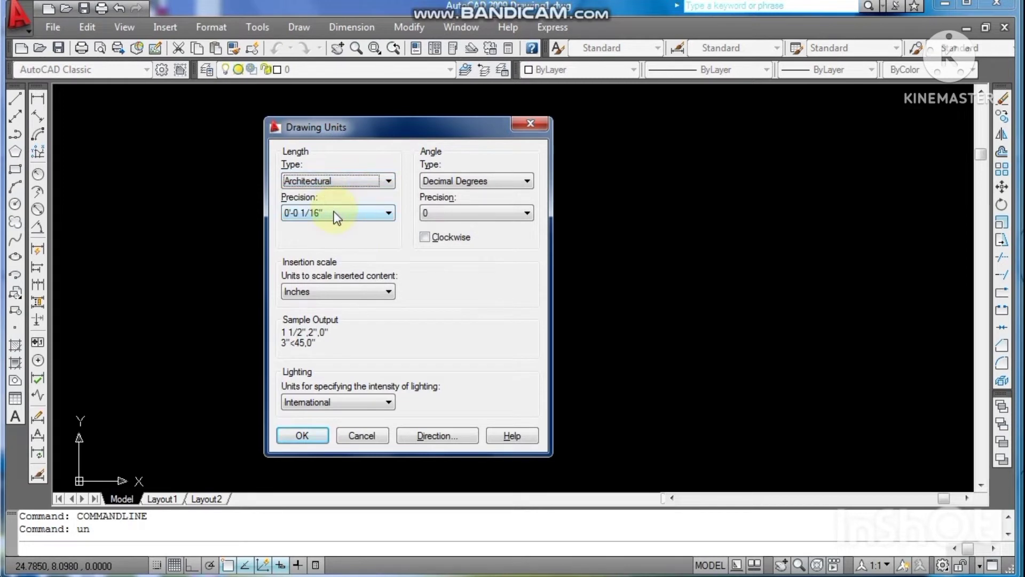
{"action": "left_click", "coordinate": [333, 212]}
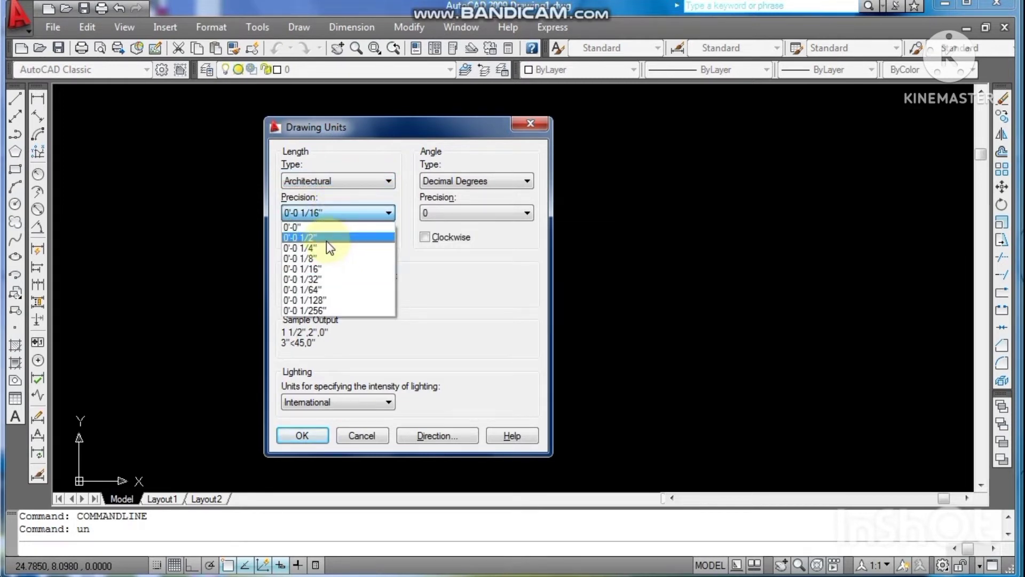
{"action": "left_click", "coordinate": [323, 238]}
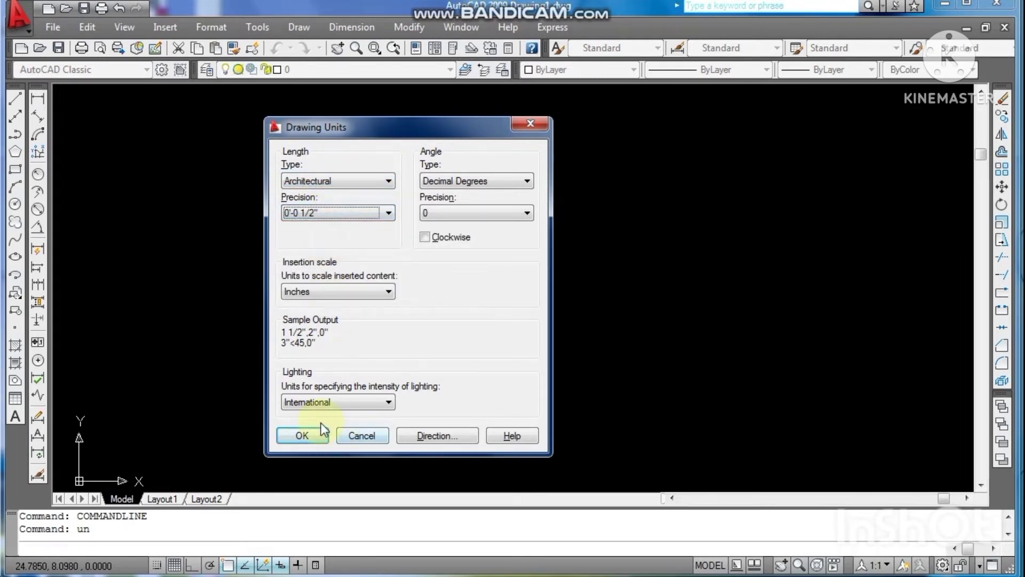
{"action": "left_click", "coordinate": [302, 435]}
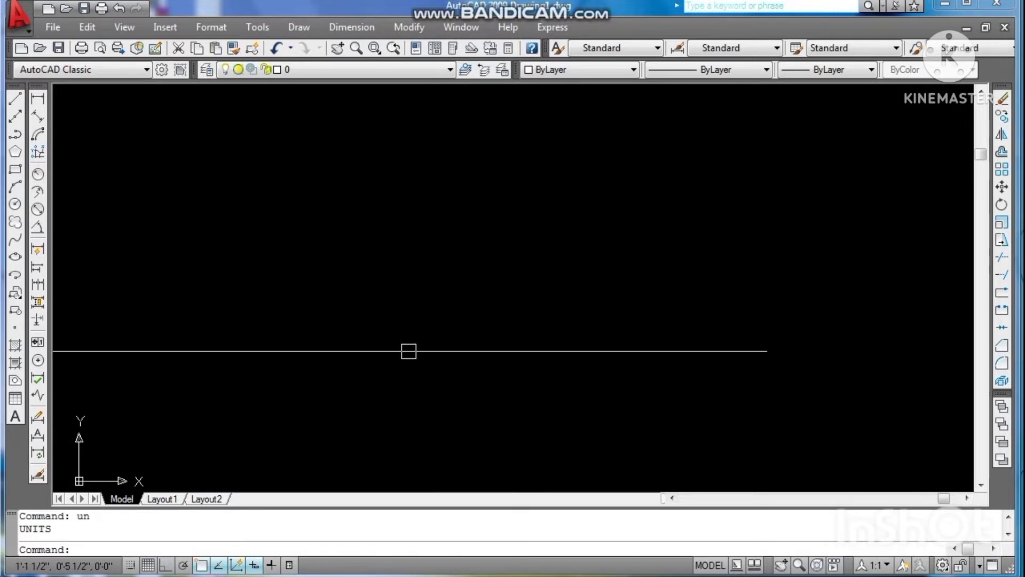
Turn Ortho mode on and draw a 100' horizontal line extending toward positive X from the lower part of the drawing area
{"action": "type", "text": "l"}
{"action": "key", "text": "Return"}
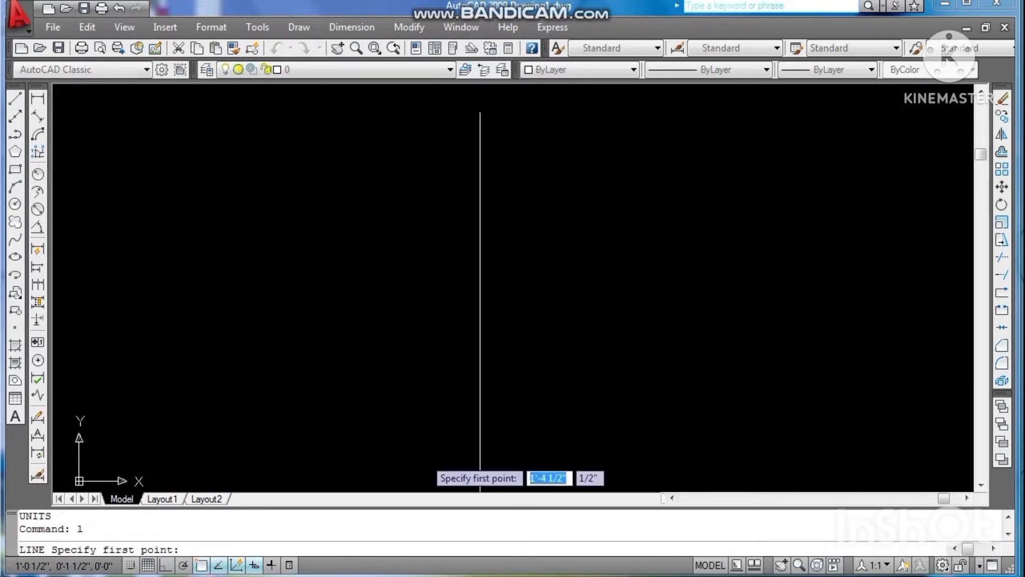
{"action": "left_click", "coordinate": [157, 374]}
{"action": "key", "text": "F8"}
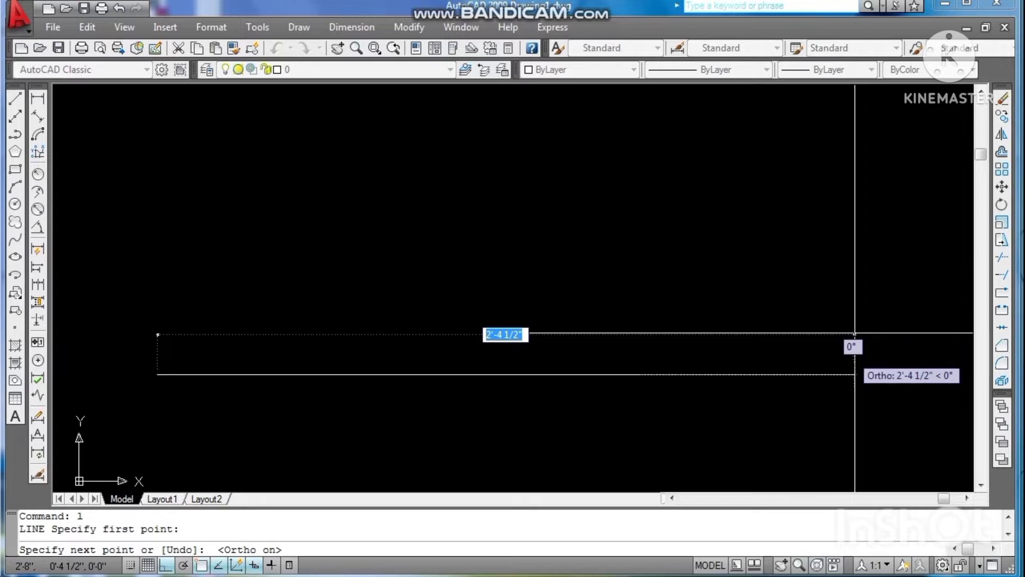
{"action": "type", "text": "100"}
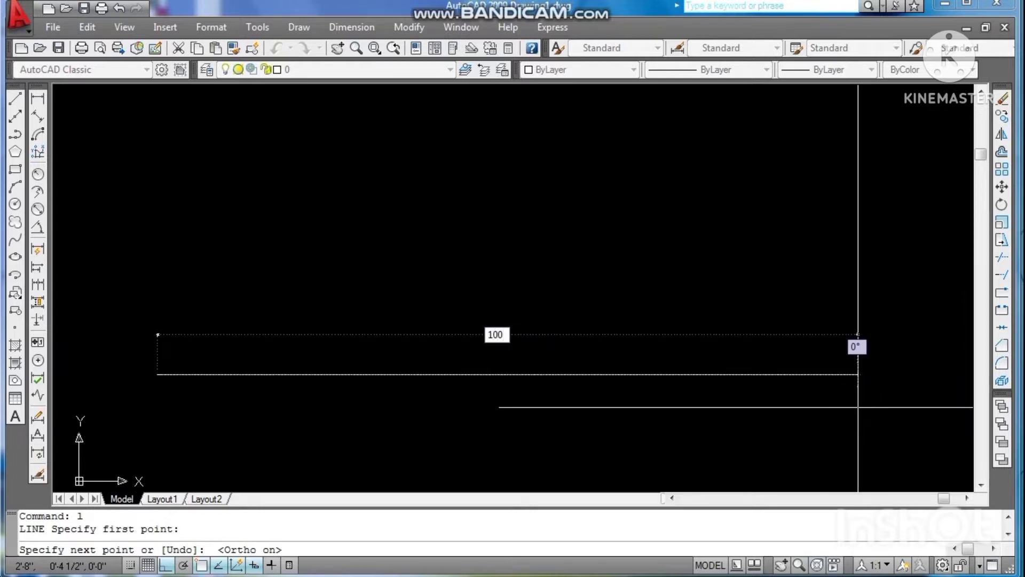
{"action": "type", "text": "'"}
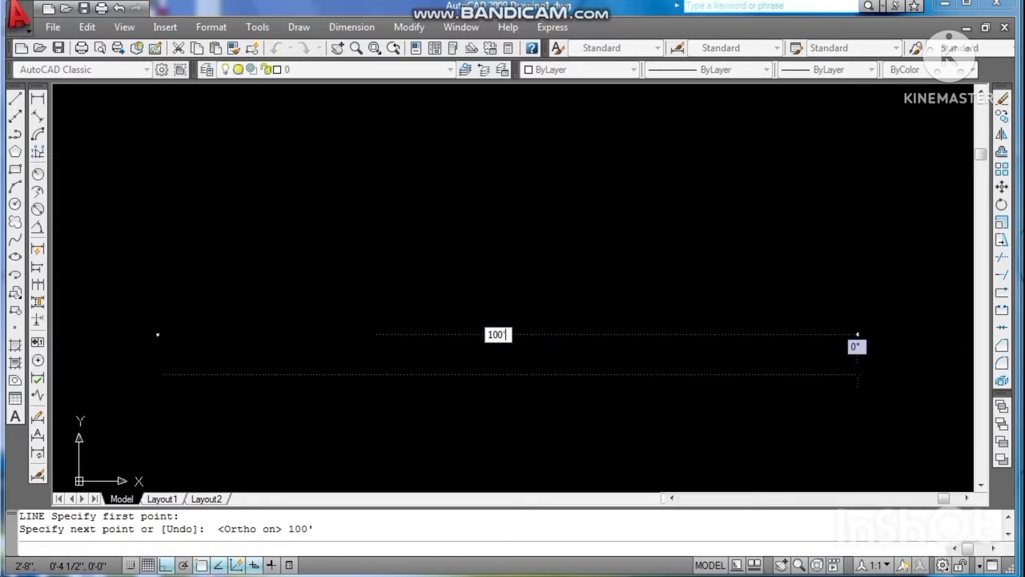
{"action": "key", "text": "Return"}
{"action": "key", "text": "Escape"}
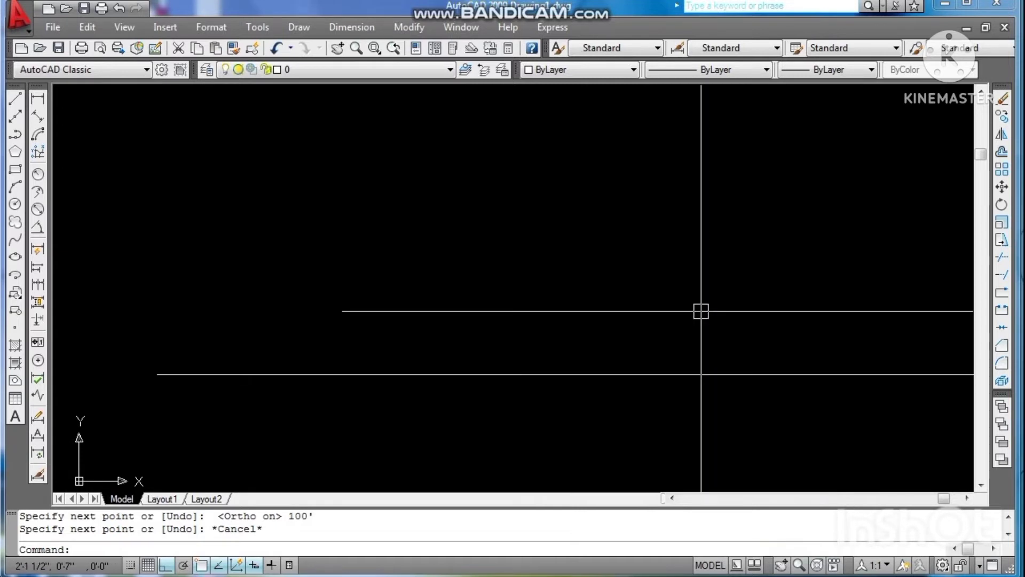
Select the 100' horizontal line with a selection window and erase it
{"action": "left_click", "coordinate": [703, 293]}
{"action": "left_click", "coordinate": [628, 404]}
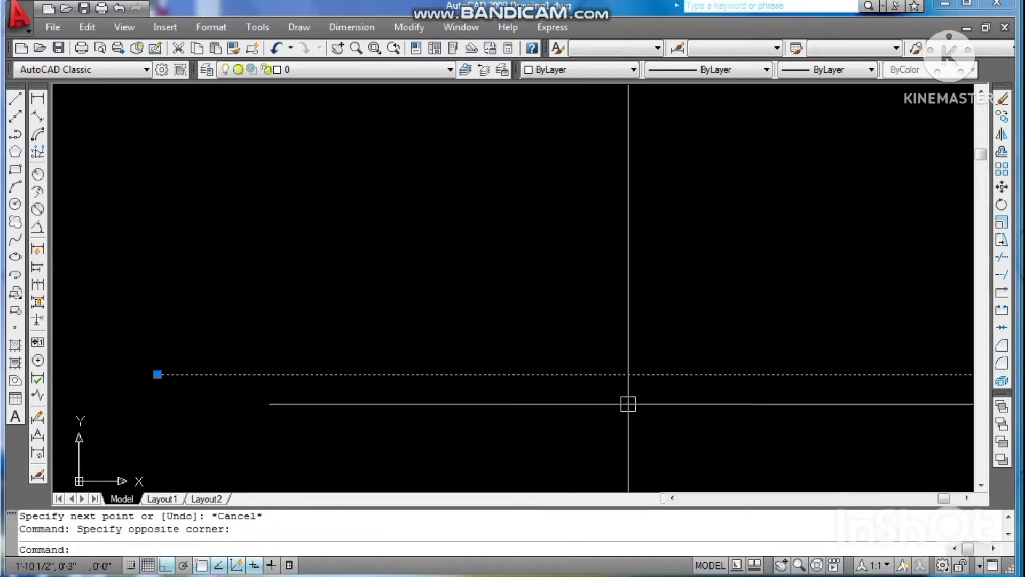
{"action": "key", "text": "Delete"}
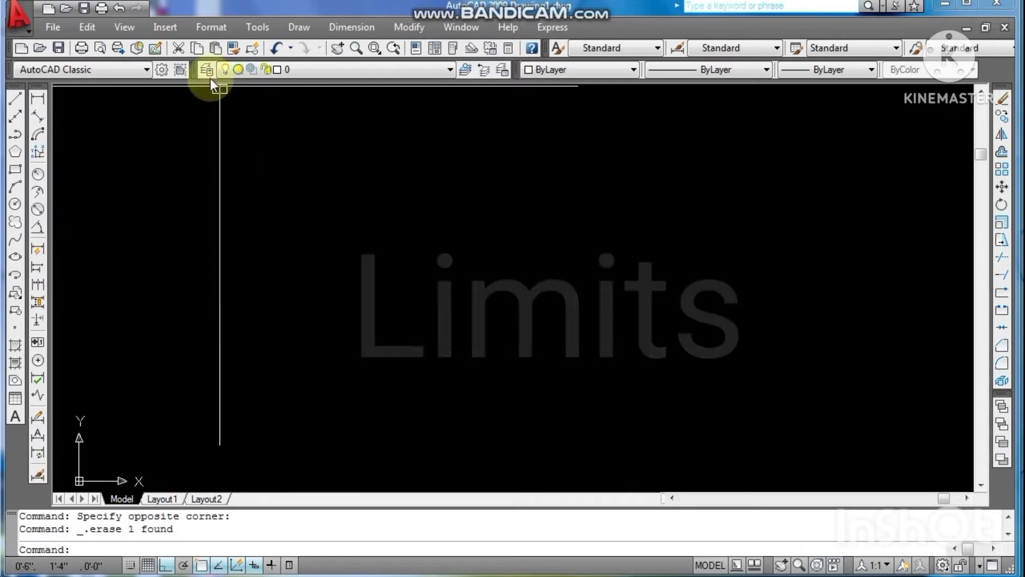
Set the drawing limits, keeping the default lower left corner 0'-0",0'-0" and placing the upper right corner at 100',100'
{"action": "left_click", "coordinate": [218, 28]}
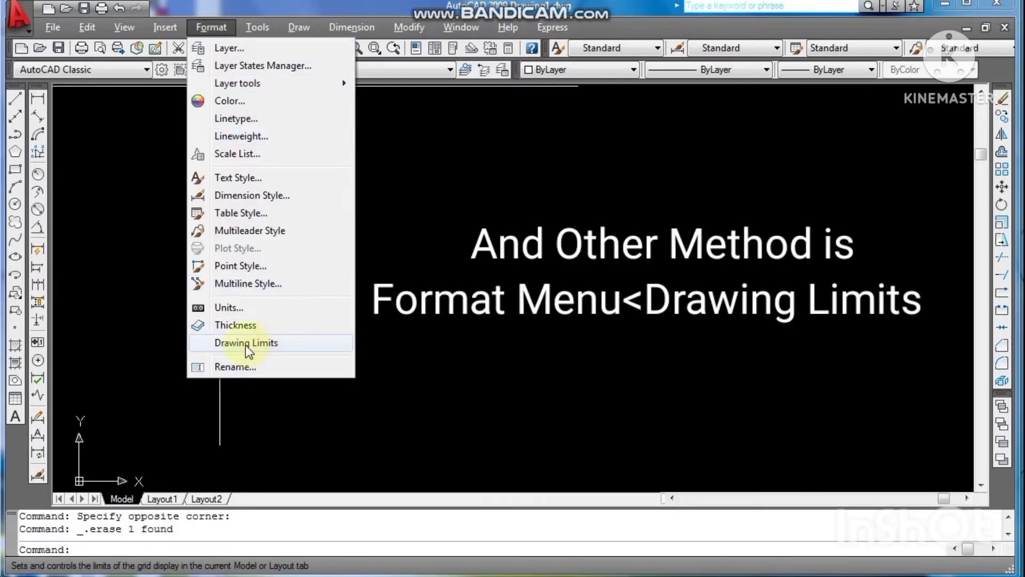
{"action": "left_click", "coordinate": [246, 344]}
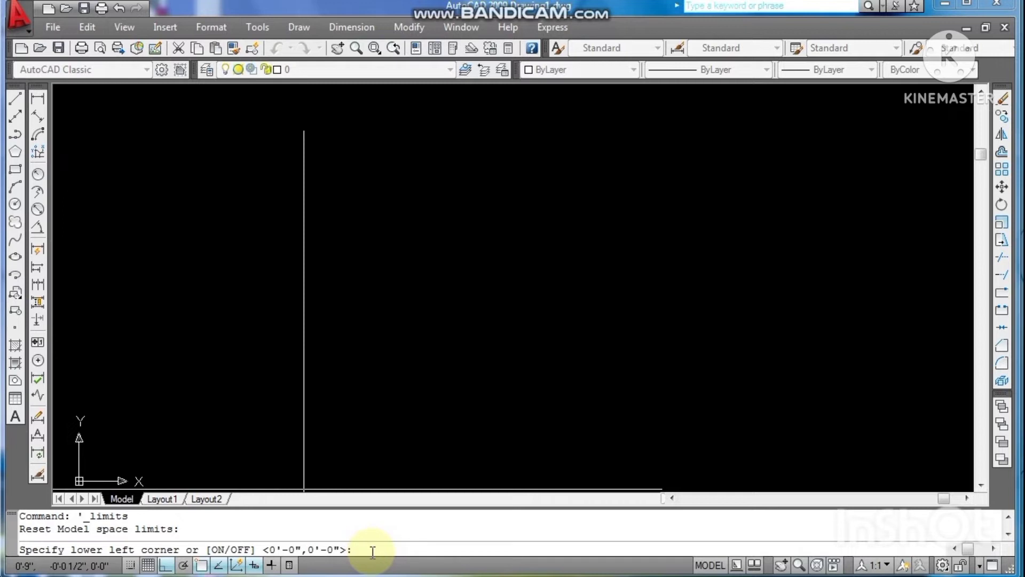
{"action": "key", "text": "Return"}
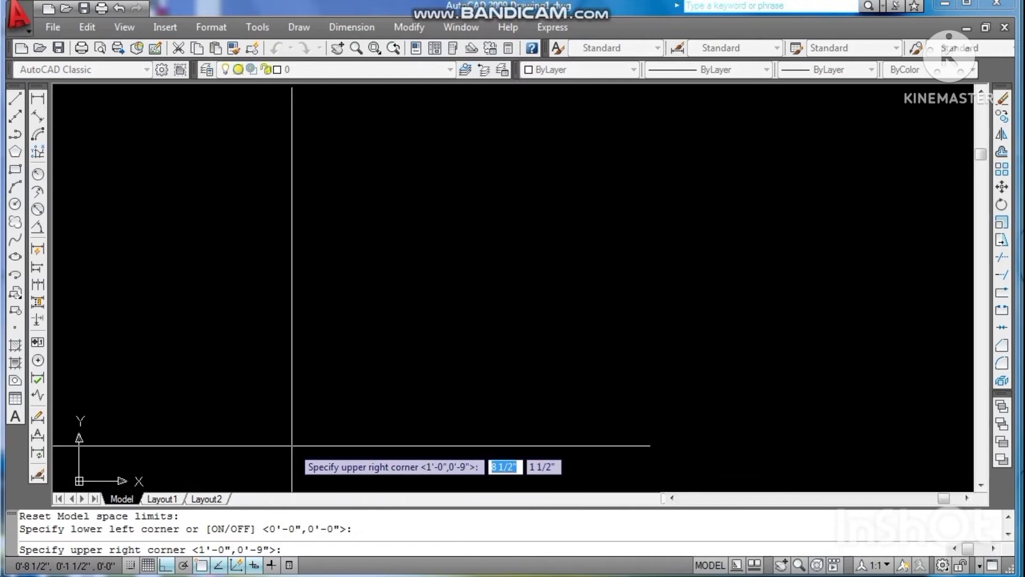
{"action": "type", "text": "100"}
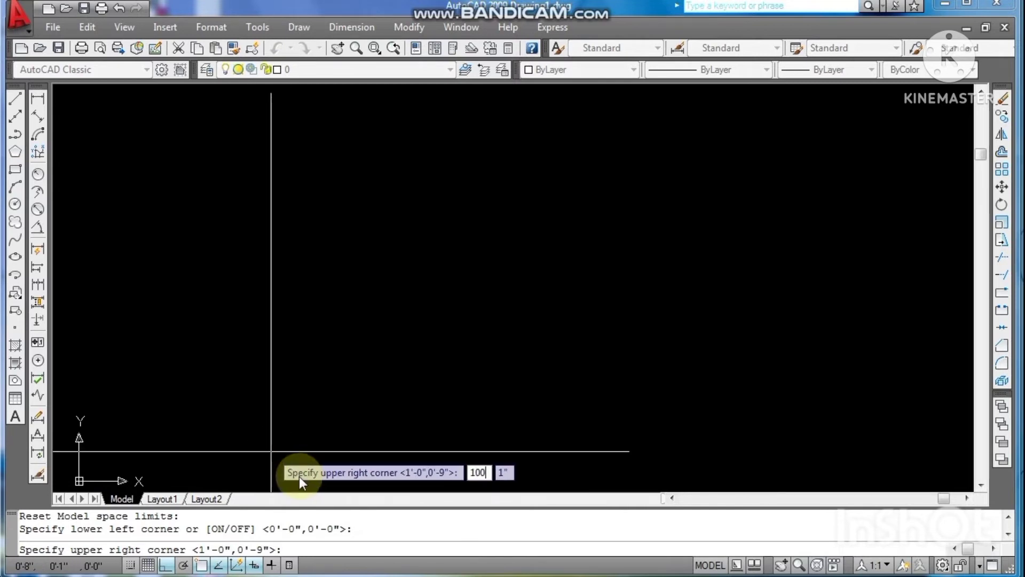
{"action": "type", "text": "'"}
{"action": "key", "text": "Tab"}
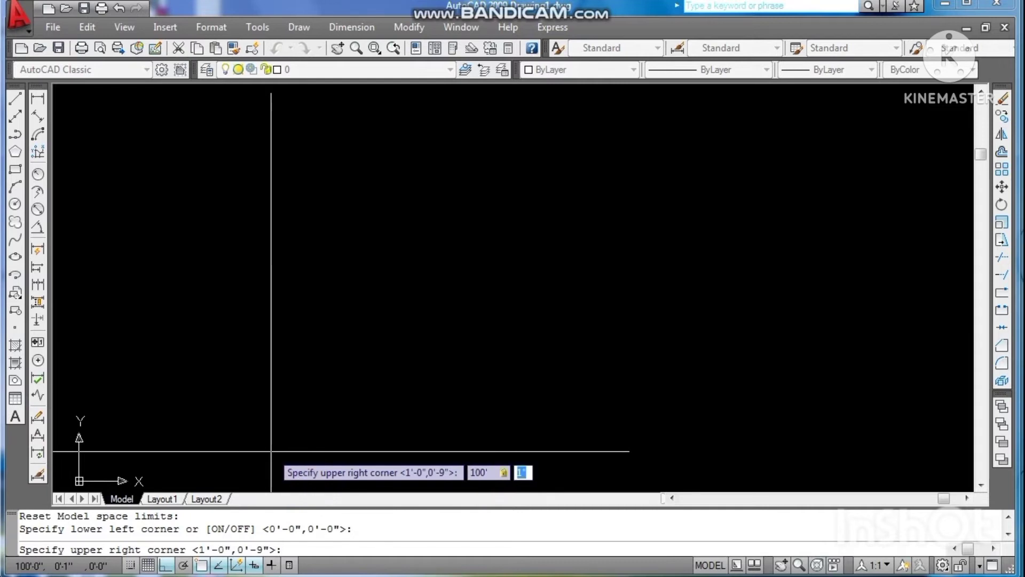
{"action": "type", "text": "100'"}
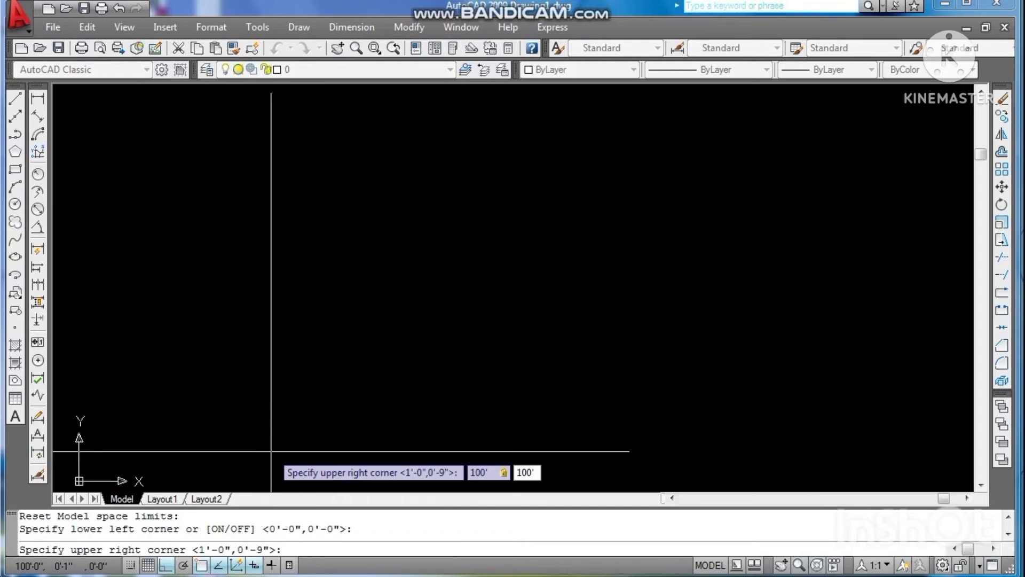
{"action": "key", "text": "Return"}
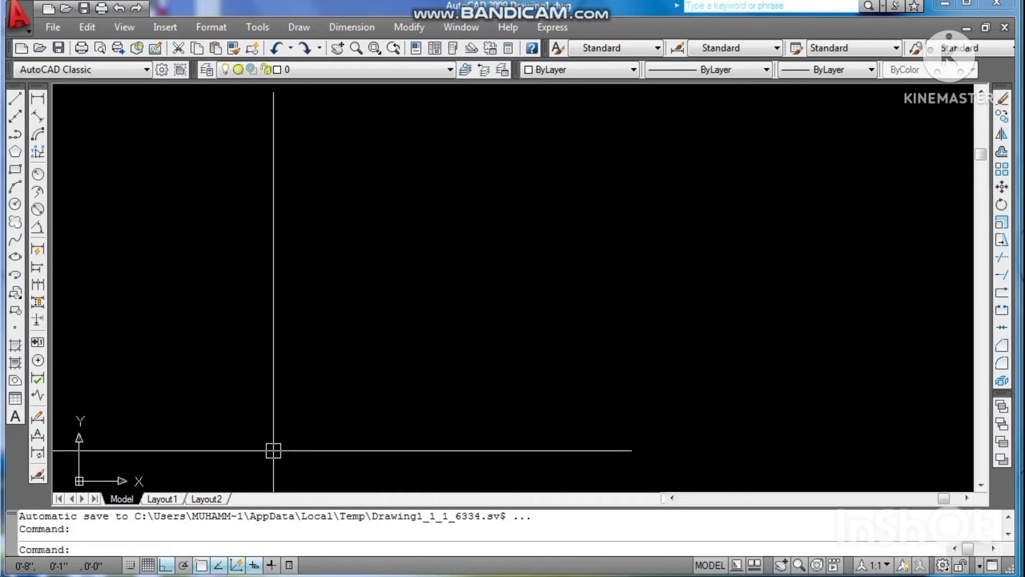
Run Zoom with the All option to fit the full drawing limits in the view
{"action": "type", "text": "z"}
{"action": "key", "text": "Return"}
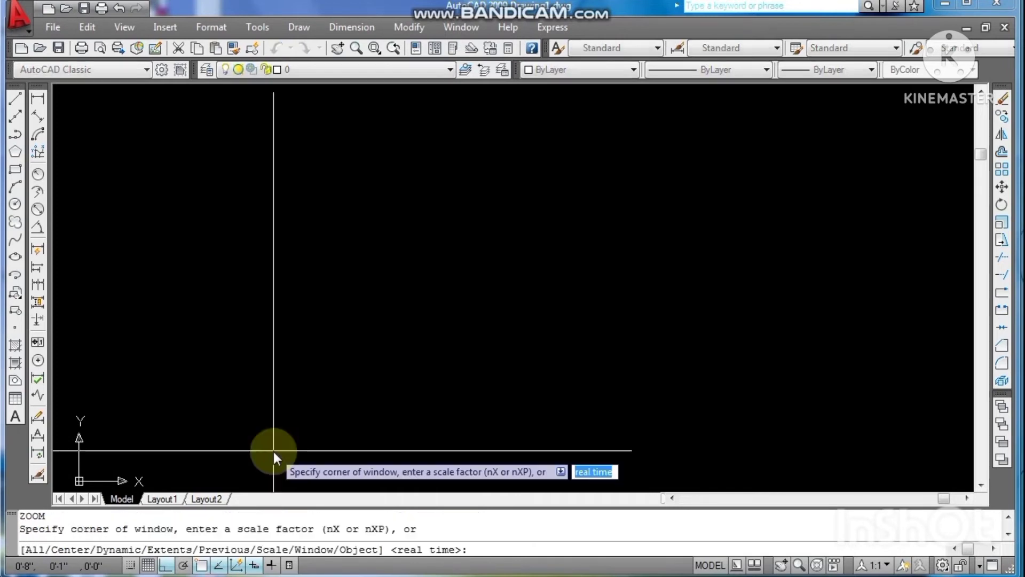
{"action": "type", "text": "a"}
{"action": "key", "text": "Return"}
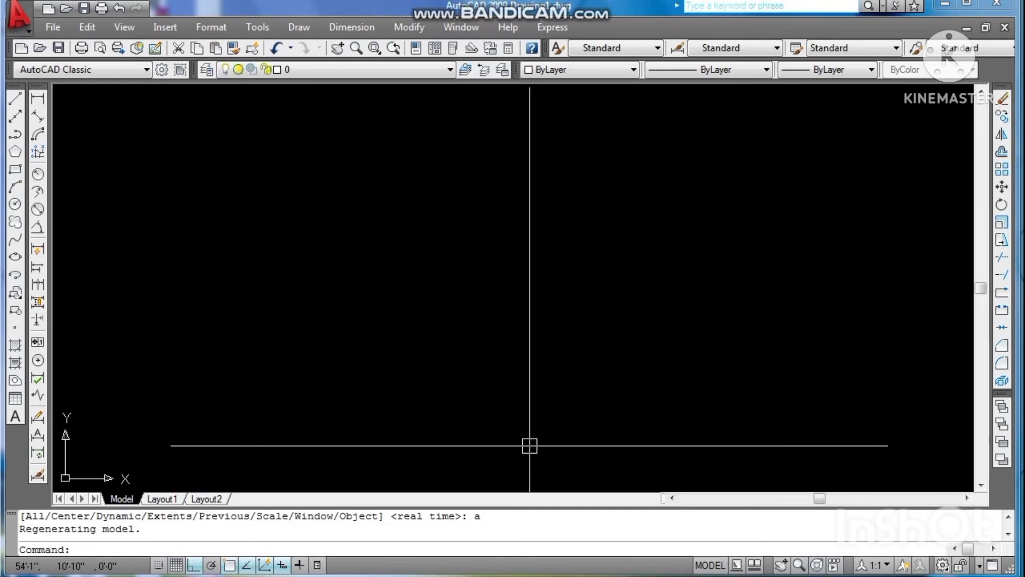
Draw a 100' horizontal line toward positive X, starting just above and beside the UCS icon
{"action": "type", "text": "l"}
{"action": "key", "text": "Return"}
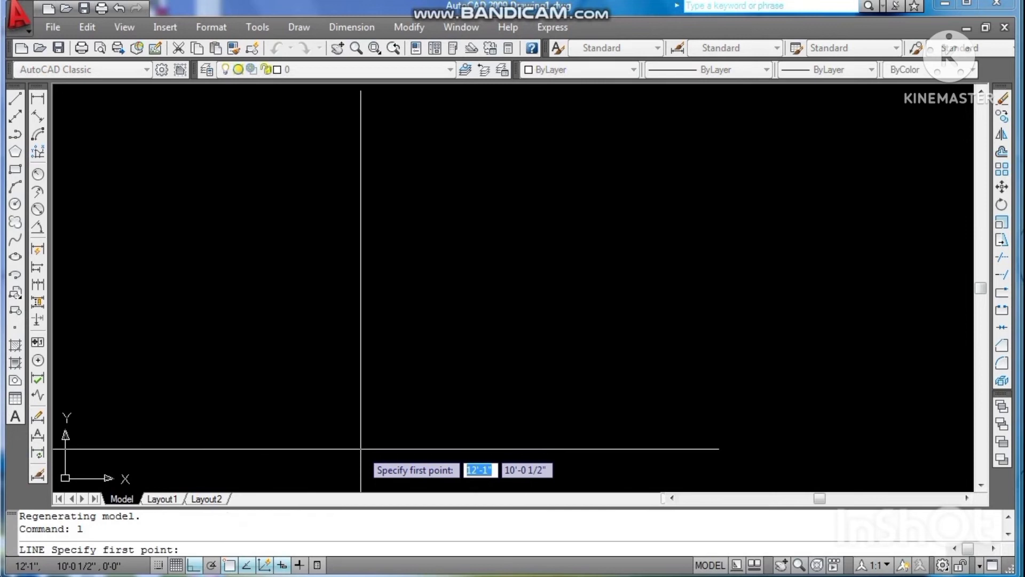
{"action": "left_click", "coordinate": [117, 437]}
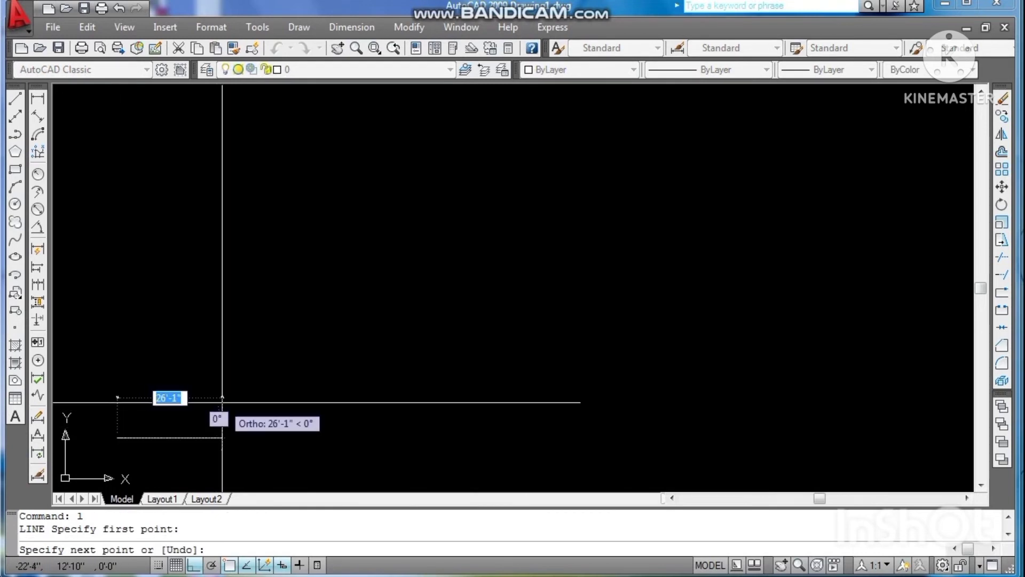
{"action": "type", "text": "100"}
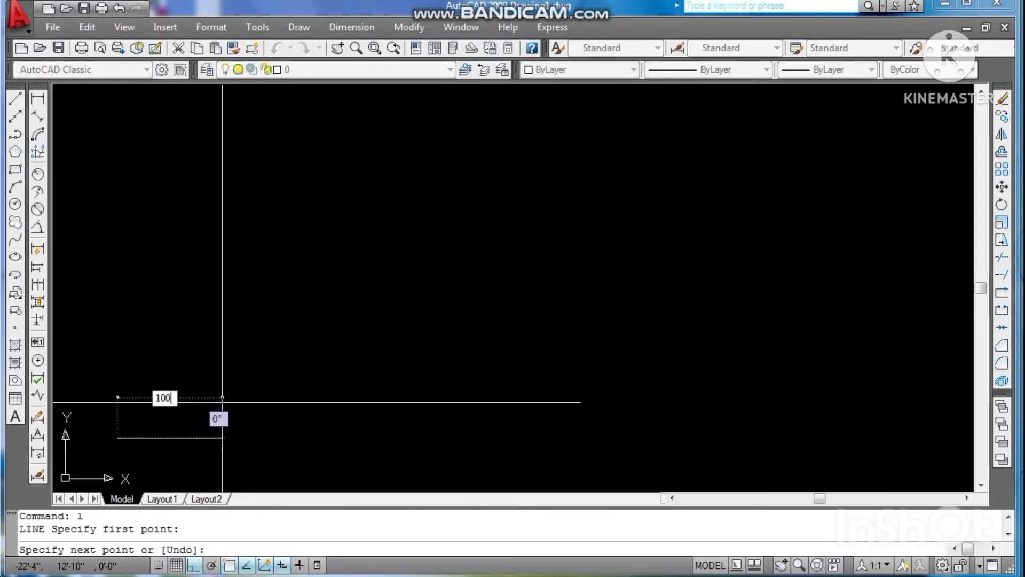
{"action": "type", "text": "'"}
{"action": "key", "text": "Return"}
{"action": "key", "text": "Escape"}
{"action": "key", "text": "Escape"}
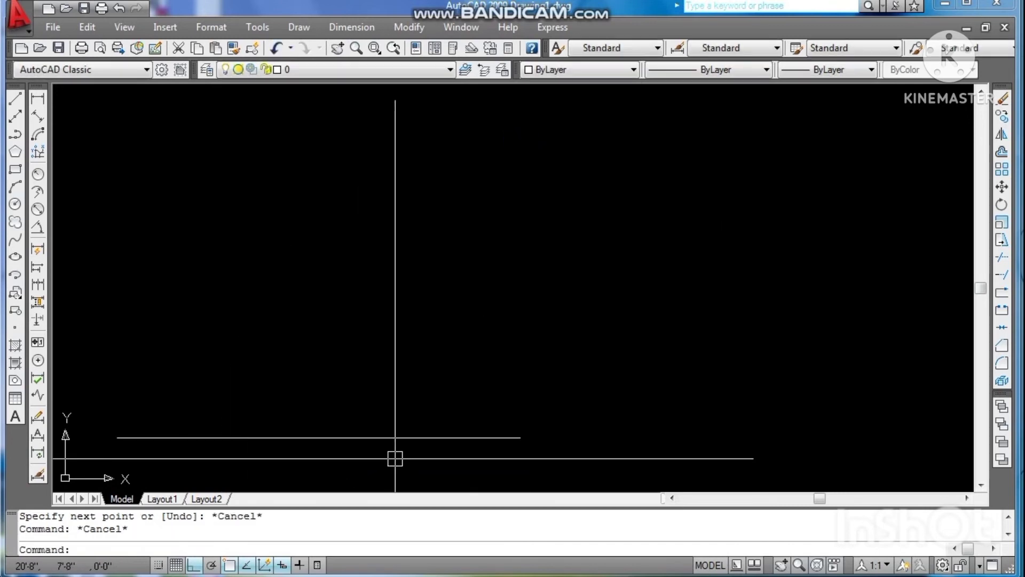